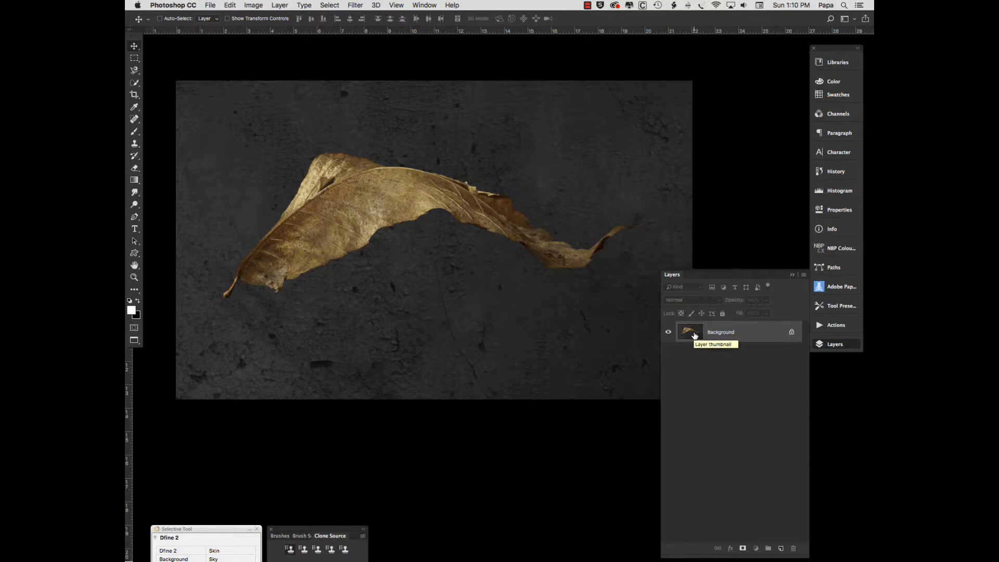
- Duplicate the Background layer and draw a loose freehand Lasso selection around the whole leaf
key("super+j")
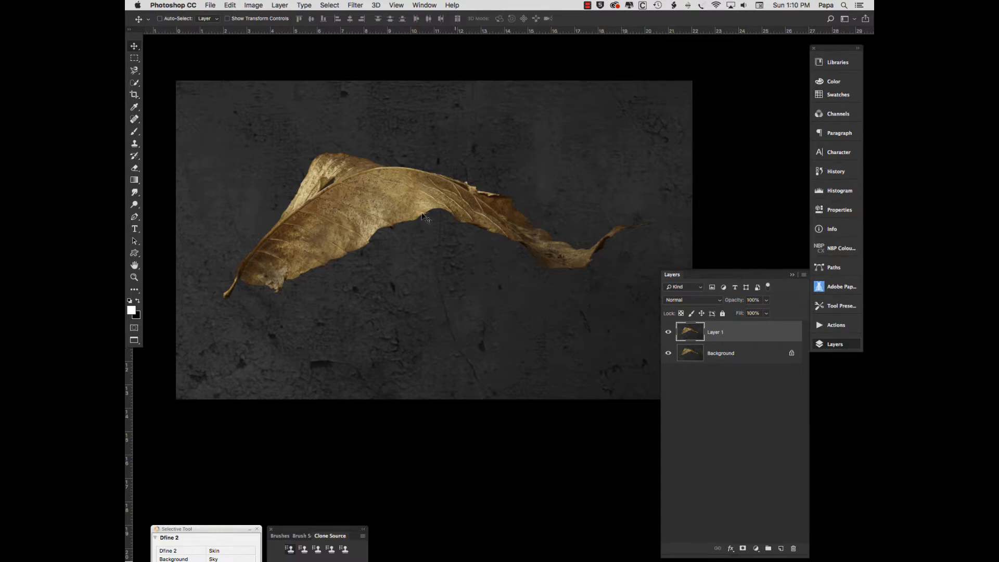
left_click(136, 70)
right_click(136, 71)
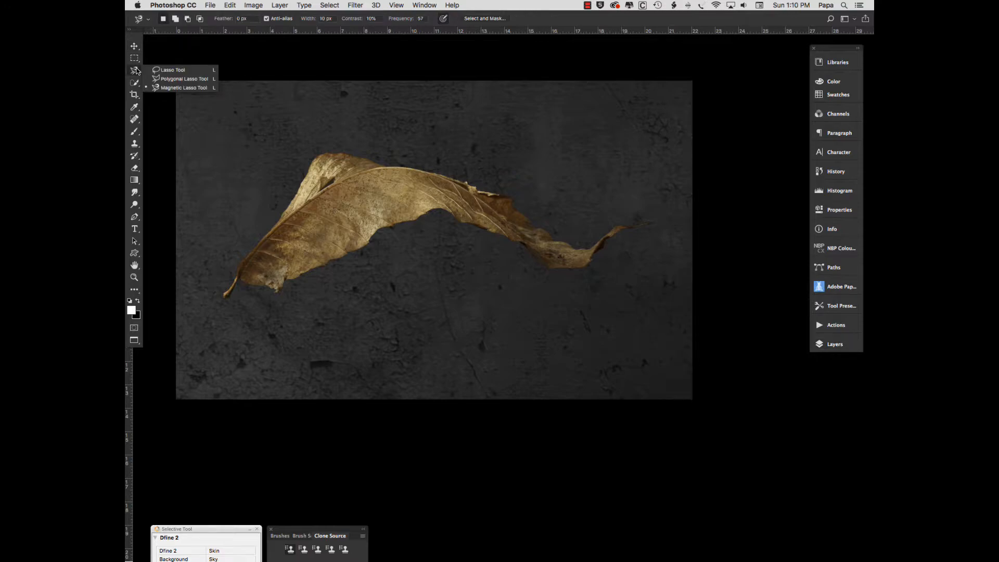
left_click(168, 70)
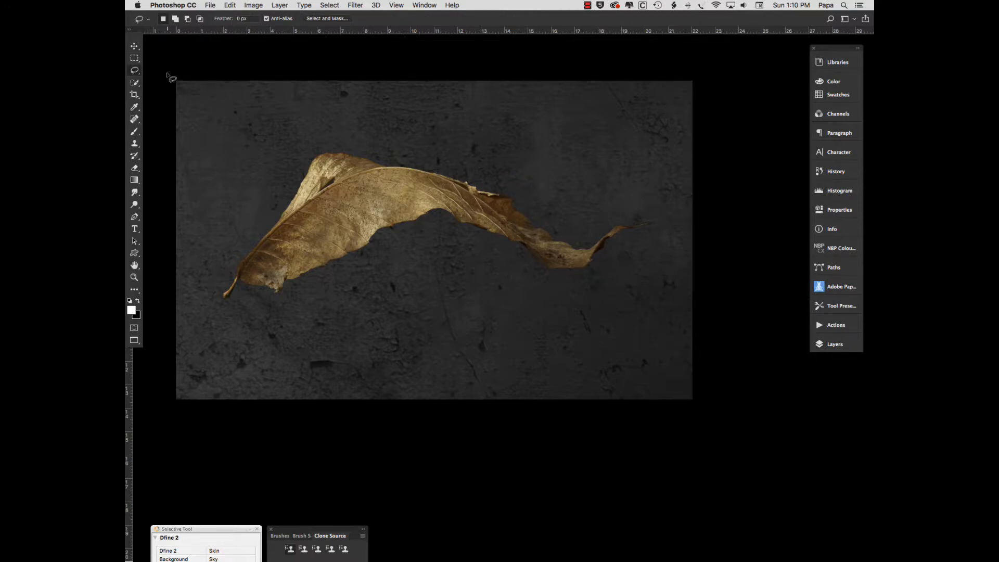
mouse_move(224, 322)
left_mouse_down()
mouse_move(318, 293)
mouse_move(431, 231)
mouse_move(576, 291)
mouse_move(672, 235)
mouse_move(678, 209)
mouse_move(646, 202)
mouse_move(583, 226)
mouse_move(563, 222)
mouse_move(504, 173)
mouse_move(315, 127)
mouse_move(275, 194)
mouse_move(205, 259)
mouse_move(197, 322)
mouse_move(235, 315)
left_mouse_up()
- Accept the leaf selection in Select and Mask with output to Selection, and turn it into a layer mask on Layer 1
right_click(397, 216)
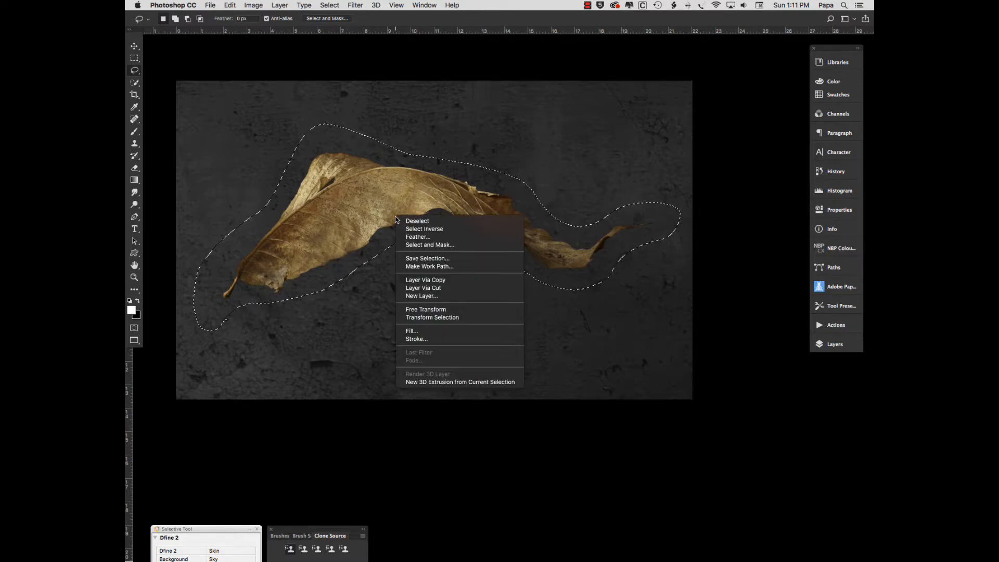
left_click(462, 247)
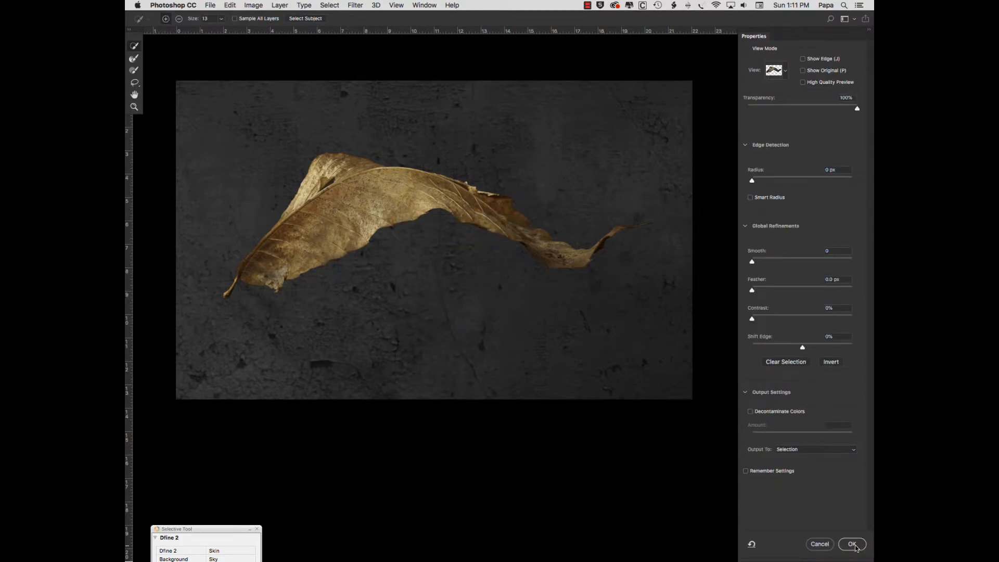
left_click(854, 546)
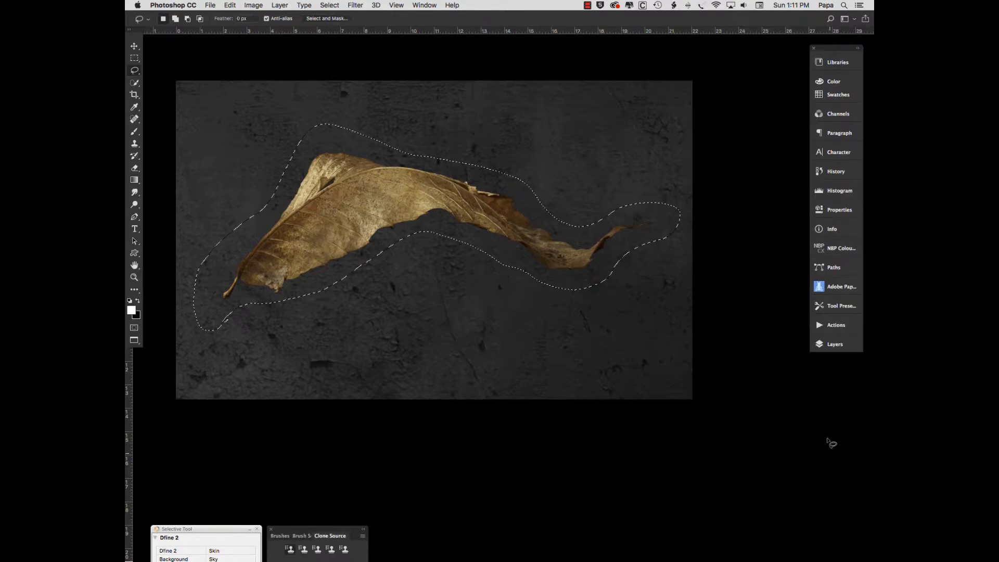
left_click(832, 343)
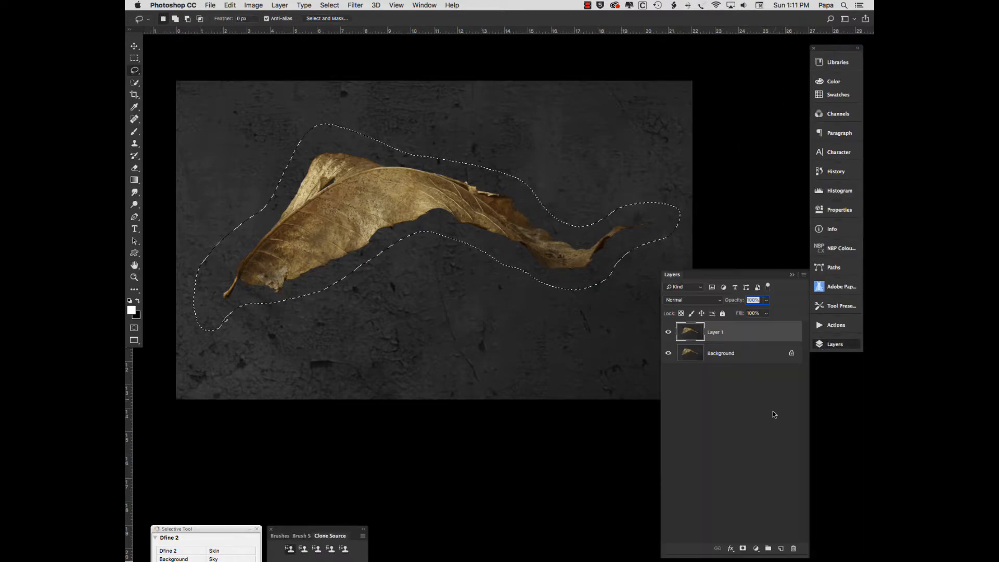
left_click(743, 549)
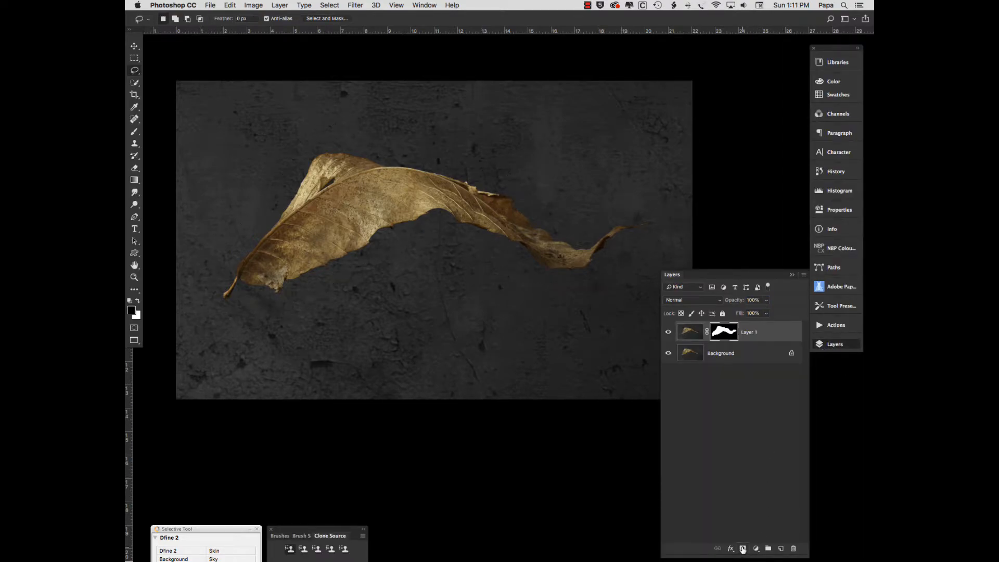
left_click(668, 353)
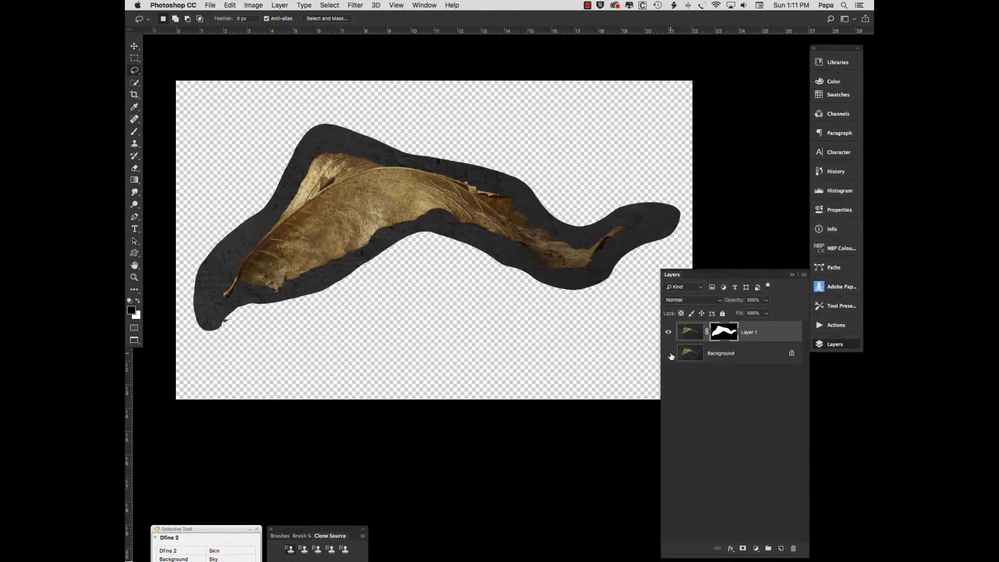
left_click(669, 353)
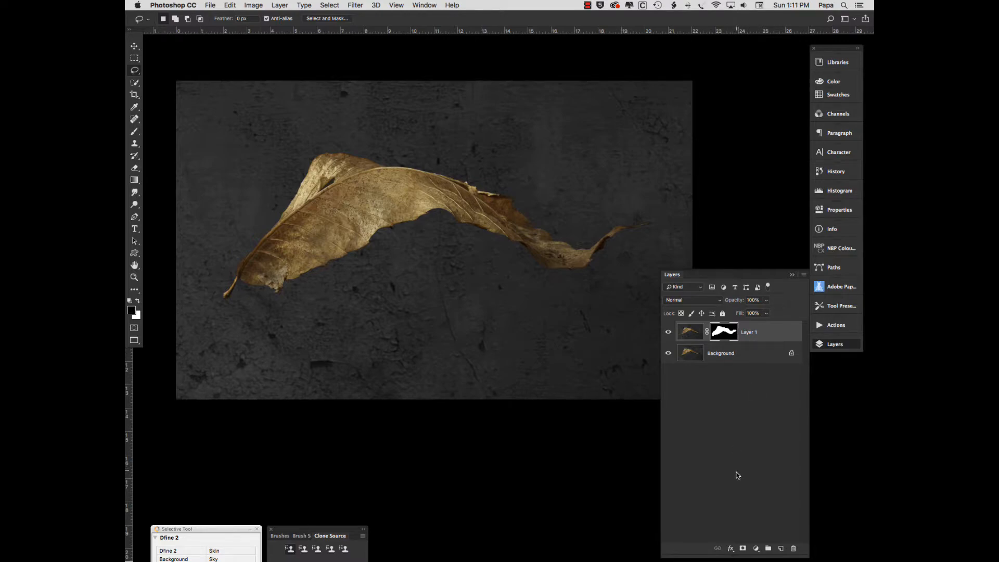
- Add a Solid Color fill layer above Layer 1 with the colour set to black, RGB 0, 0, 0
left_click(756, 548)
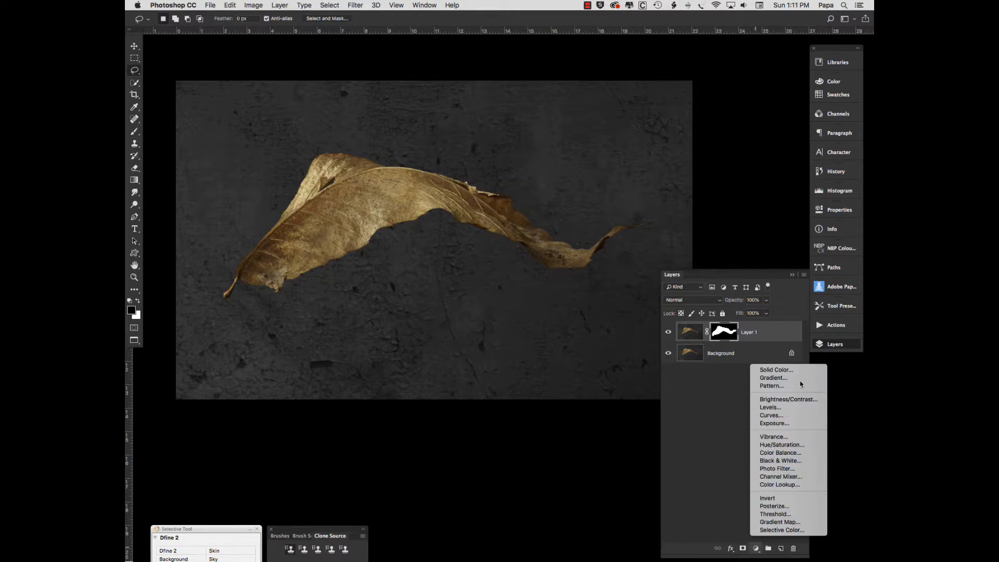
left_click(775, 370)
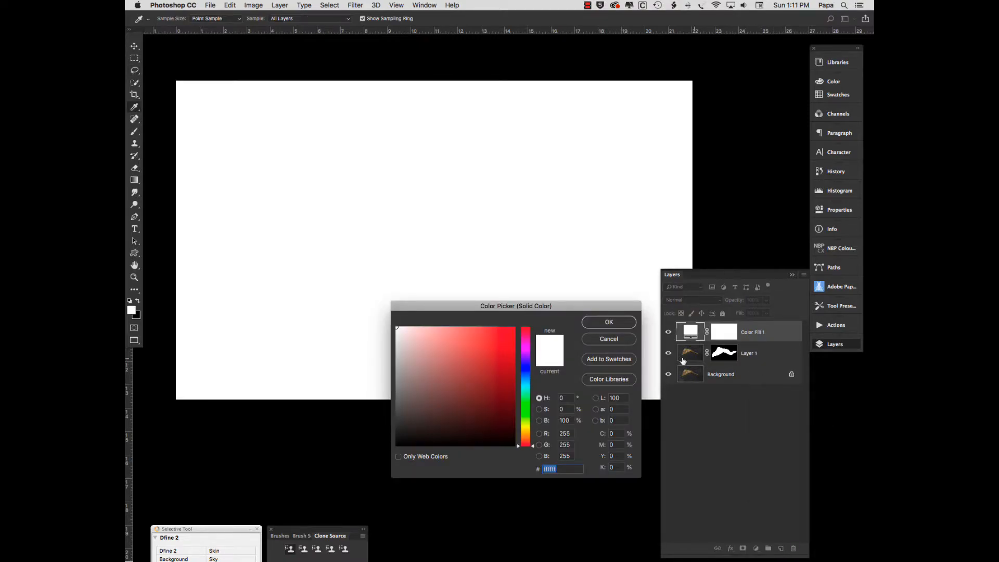
left_click(568, 434)
type("0")
key("Tab")
type("0")
key("Tab")
type("0")
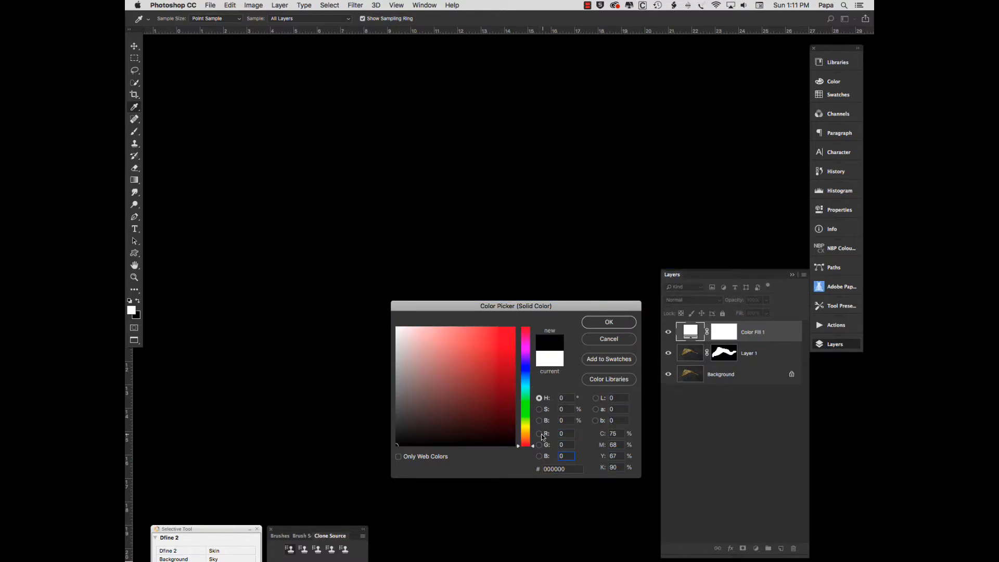
left_click(603, 323)
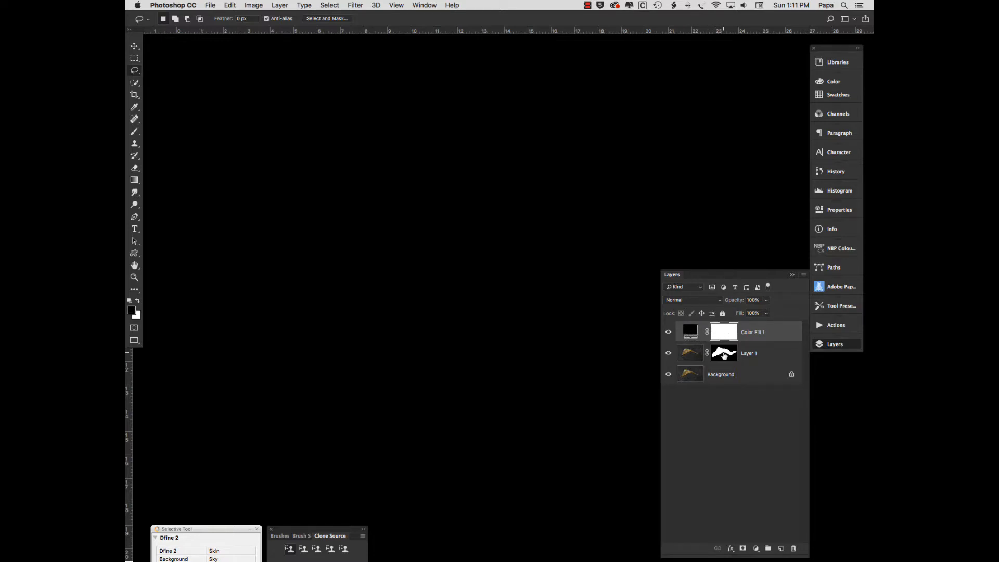
- Copy Layer 1's mask onto the Color Fill 1 layer, replacing its existing mask
left_click(724, 355)
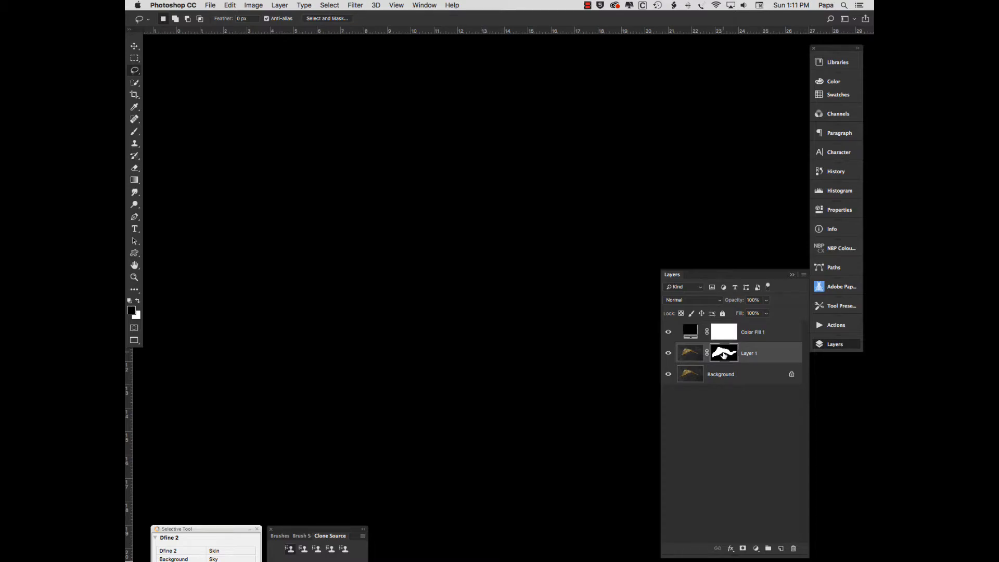
left_click_drag(724, 355, 724, 333)
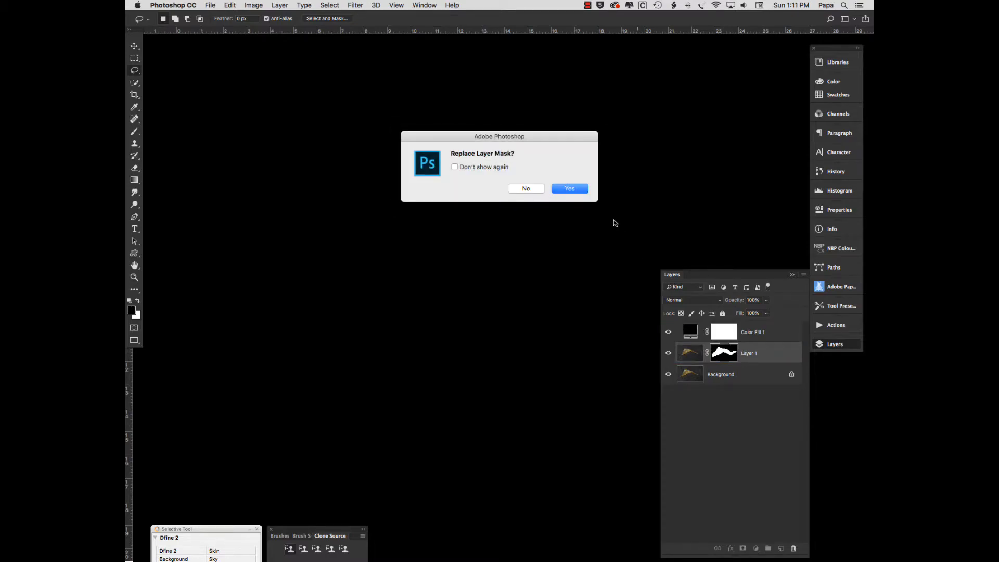
left_click(575, 193)
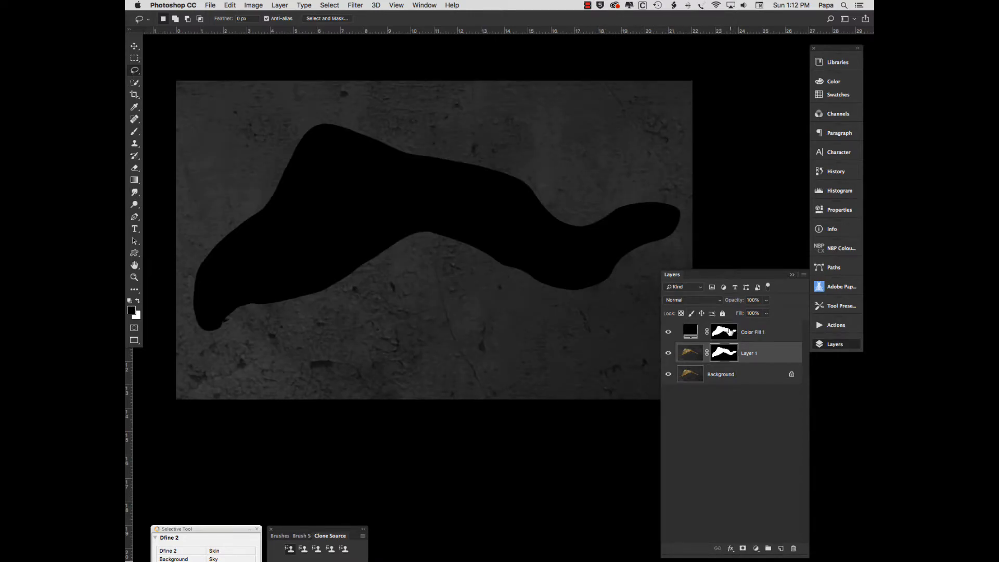
- Move the black Color Fill 1 shape down so it sits below the leaf as a shadow
left_click(729, 334)
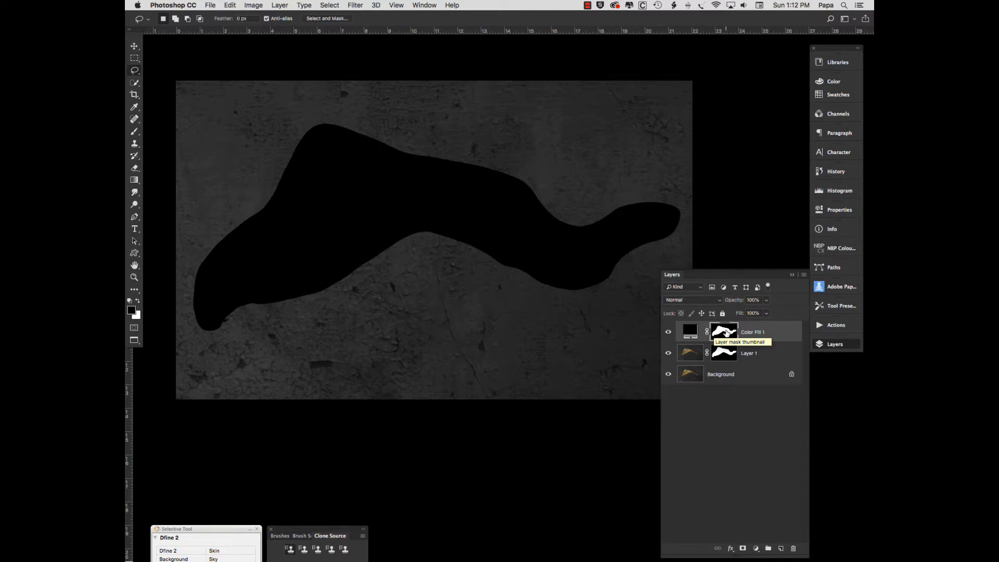
left_click(134, 47)
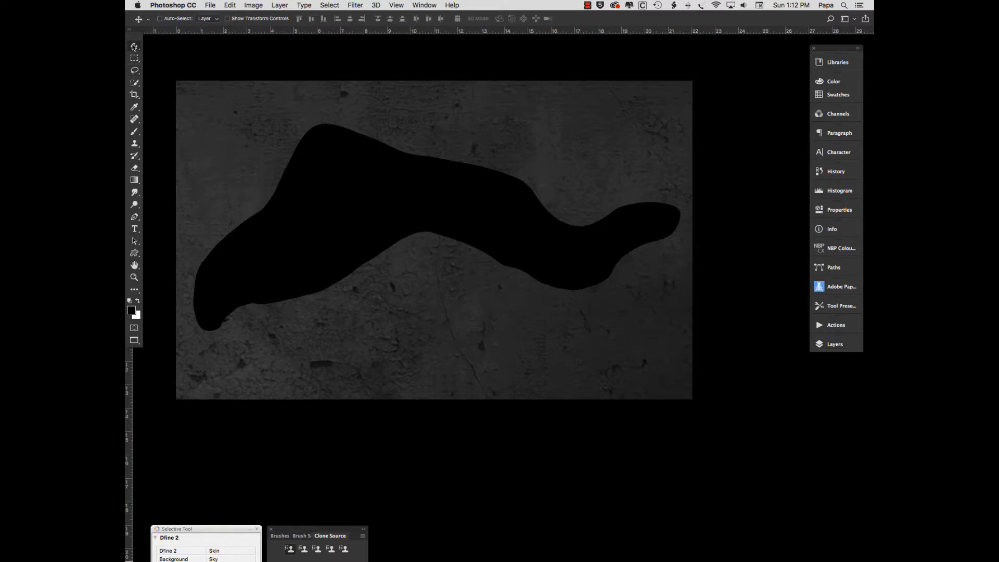
left_click_drag(428, 197, 435, 287)
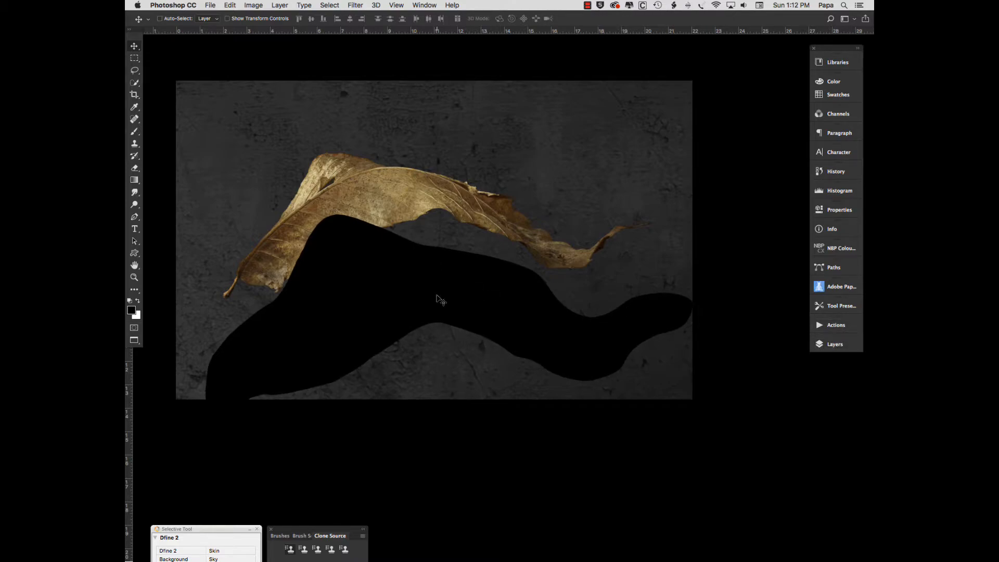
- Paint black on the Color Fill 1 mask with a soft 700 px brush at 100% opacity to narrow and soften the shadow's edges
key("x")
left_click(830, 344)
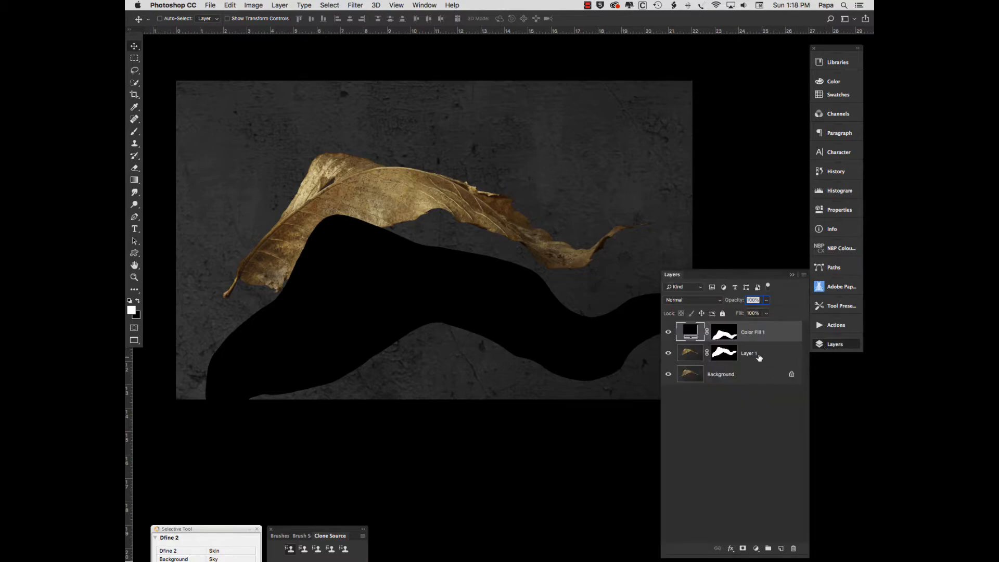
left_click(723, 335)
key("x")
key("b")
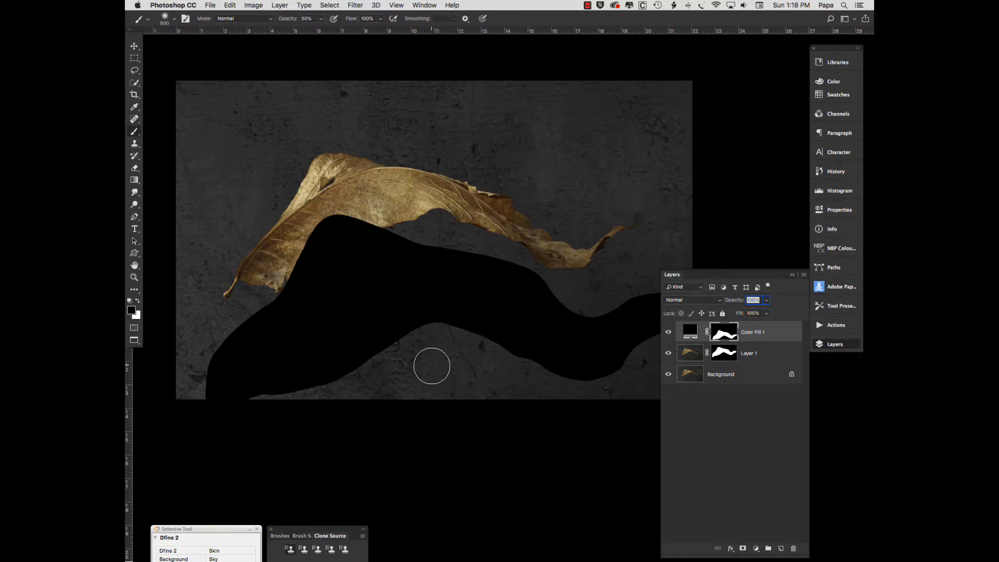
key("bracketright")
key("bracketright")
key("bracketleft")
left_click(314, 17)
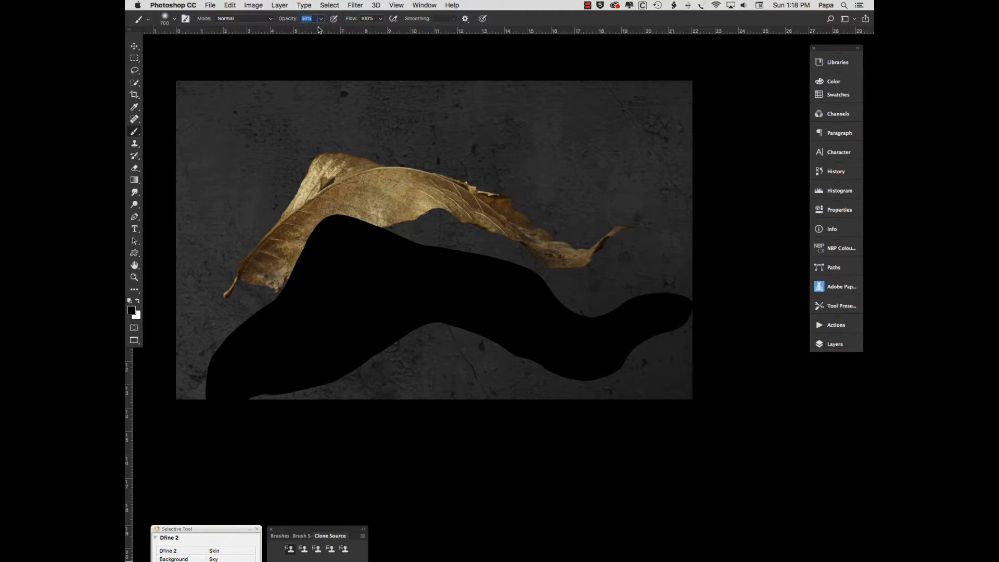
left_click_drag(321, 33, 342, 30)
left_click(339, 406)
mouse_move(342, 404)
left_mouse_down()
mouse_move(379, 377)
mouse_move(335, 409)
mouse_move(425, 345)
mouse_move(449, 344)
mouse_move(410, 362)
mouse_move(438, 348)
mouse_move(470, 352)
mouse_move(456, 342)
mouse_move(437, 342)
mouse_move(524, 380)
mouse_move(501, 360)
mouse_move(552, 390)
mouse_move(542, 387)
mouse_move(625, 388)
mouse_move(594, 402)
mouse_move(633, 379)
mouse_move(599, 406)
mouse_move(677, 354)
mouse_move(637, 370)
mouse_move(677, 352)
mouse_move(715, 310)
mouse_move(711, 320)
mouse_move(707, 292)
mouse_move(659, 268)
mouse_move(621, 286)
mouse_move(673, 269)
mouse_move(637, 278)
mouse_move(700, 281)
mouse_move(585, 293)
mouse_move(663, 269)
mouse_move(573, 292)
mouse_move(530, 248)
mouse_move(520, 248)
mouse_move(576, 288)
mouse_move(517, 246)
mouse_move(462, 231)
mouse_move(520, 246)
mouse_move(371, 204)
mouse_move(396, 221)
mouse_move(302, 216)
mouse_move(333, 229)
mouse_move(299, 263)
mouse_move(281, 256)
mouse_move(270, 296)
mouse_move(249, 292)
mouse_move(312, 191)
mouse_move(344, 233)
mouse_move(360, 229)
mouse_move(312, 255)
left_mouse_up()
mouse_move(215, 323)
left_mouse_down()
mouse_move(191, 369)
mouse_move(210, 435)
mouse_move(186, 382)
mouse_move(189, 410)
left_mouse_up()
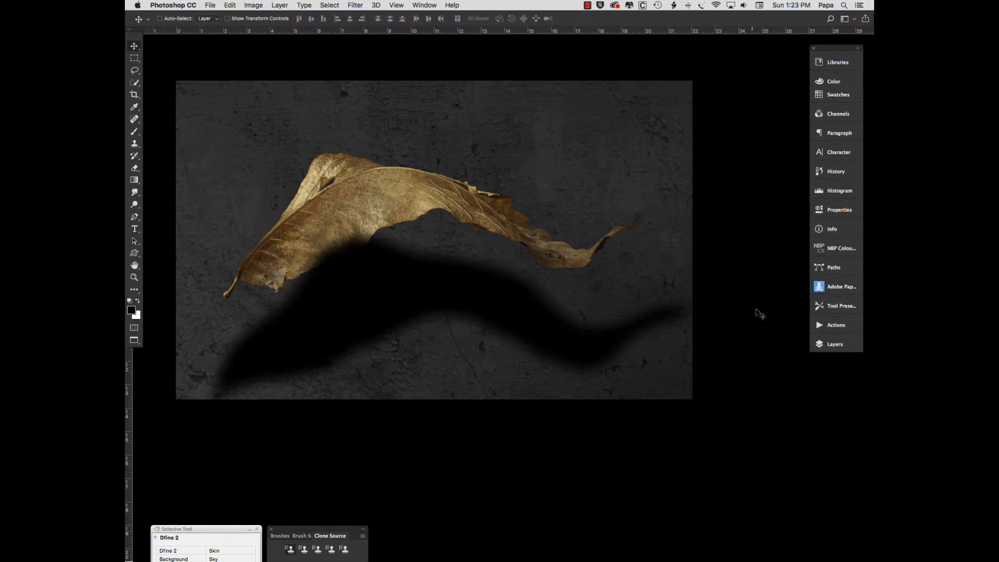
- Set the opacity of the Color Fill 1 layer to 53%
left_click(835, 344)
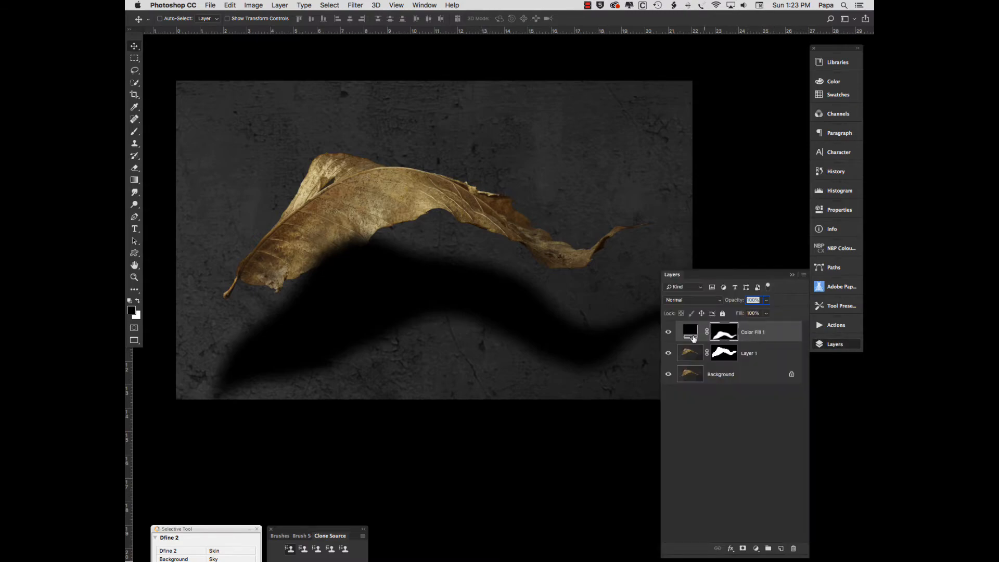
left_click(689, 334)
left_click_drag(737, 303, 736, 304)
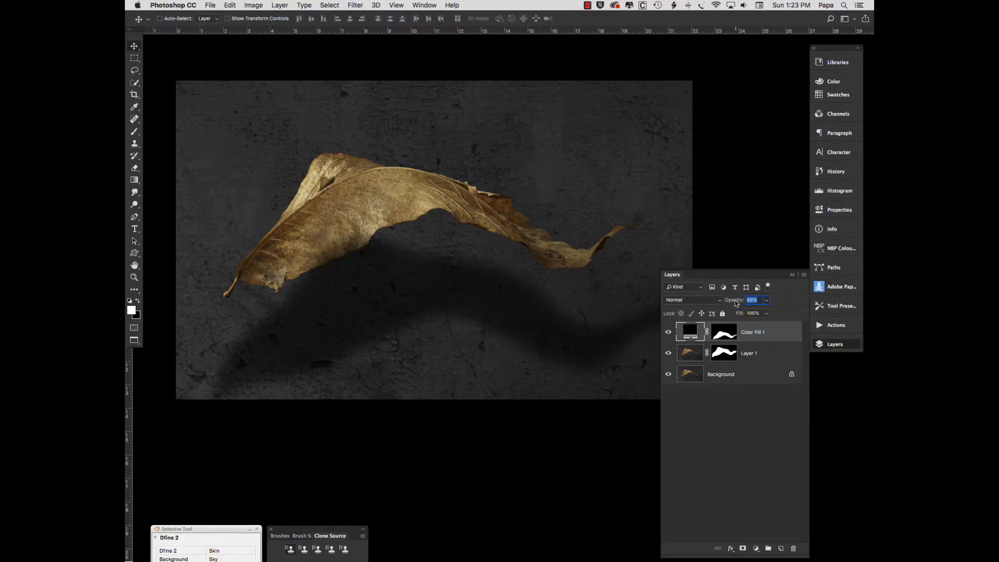
- Reduce the shadow's height with Free Transform and nudge it into position beneath the leaf
scroll(736, 304, "right", 2)
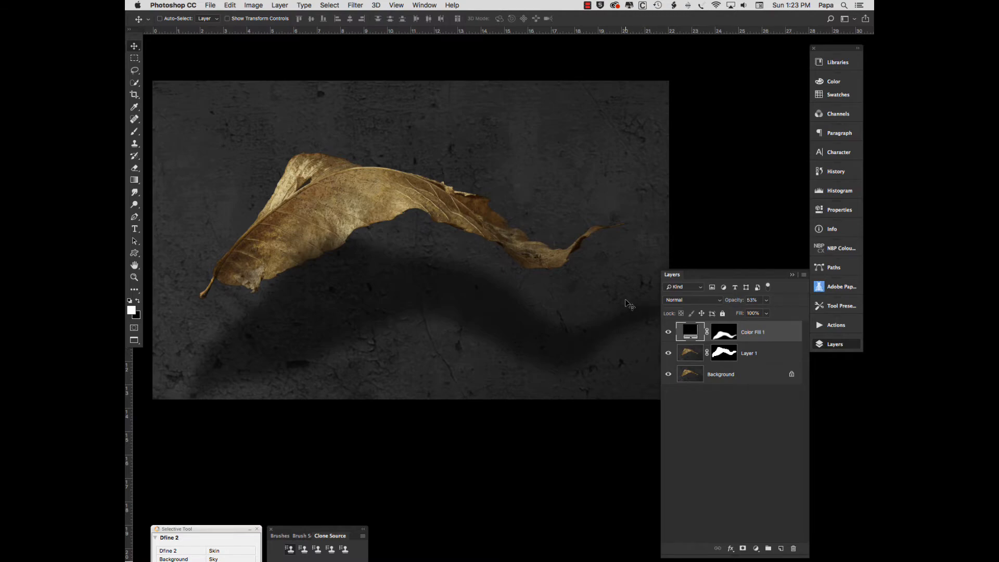
key("super+minus")
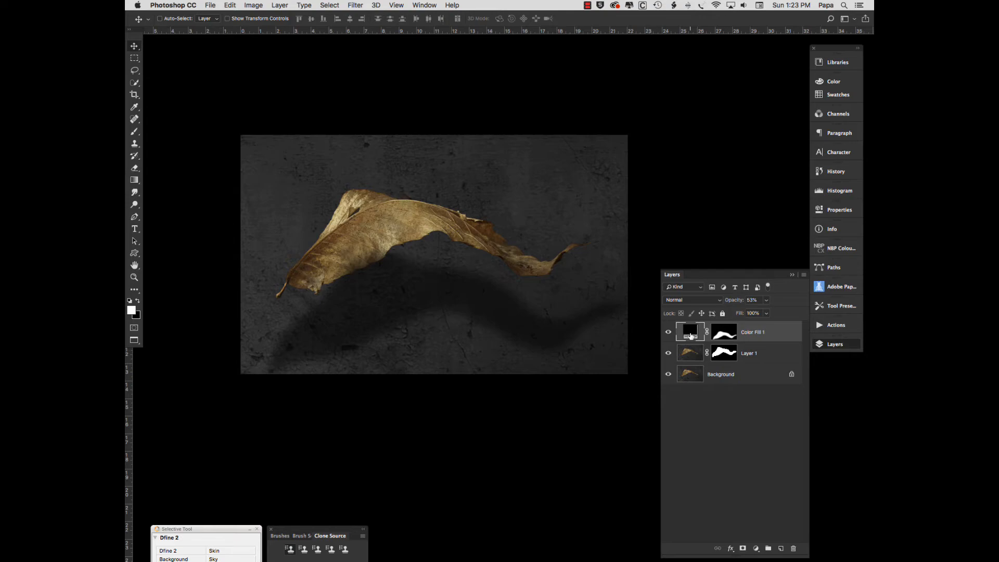
key("super+t")
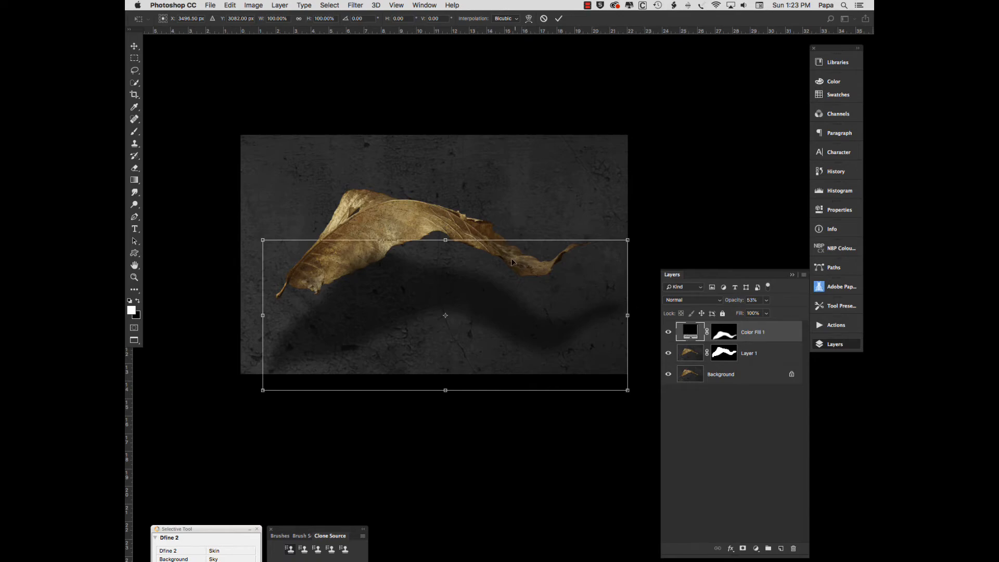
key("F7")
left_click_drag(445, 240, 446, 255)
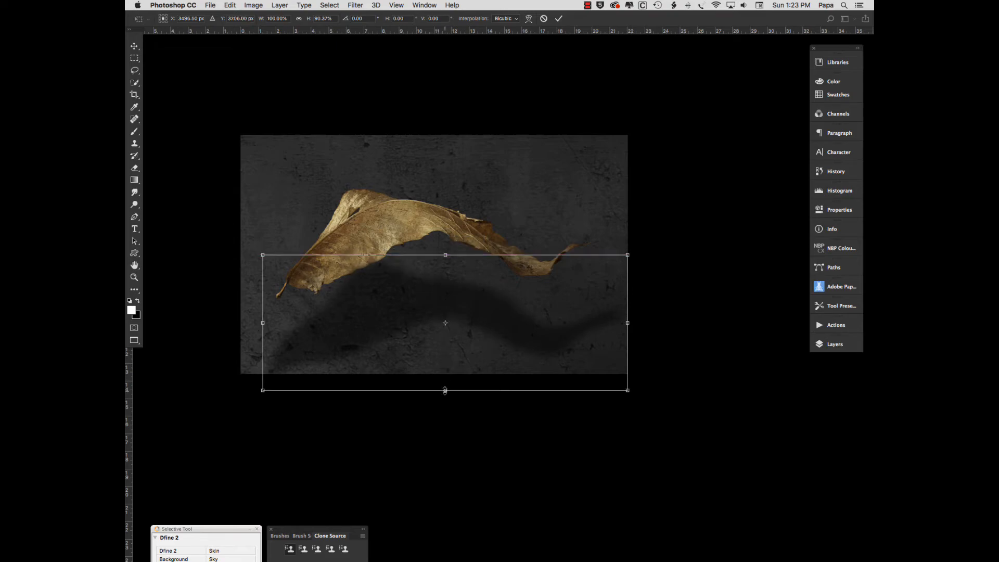
left_click_drag(444, 389, 445, 383)
left_click_drag(446, 255, 447, 256)
key("Return")
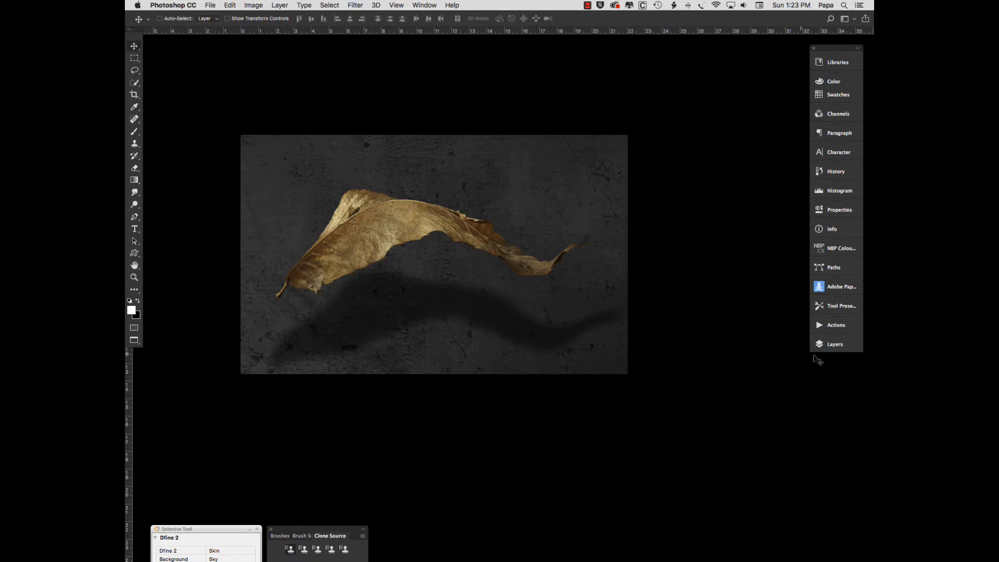
left_click(833, 346)
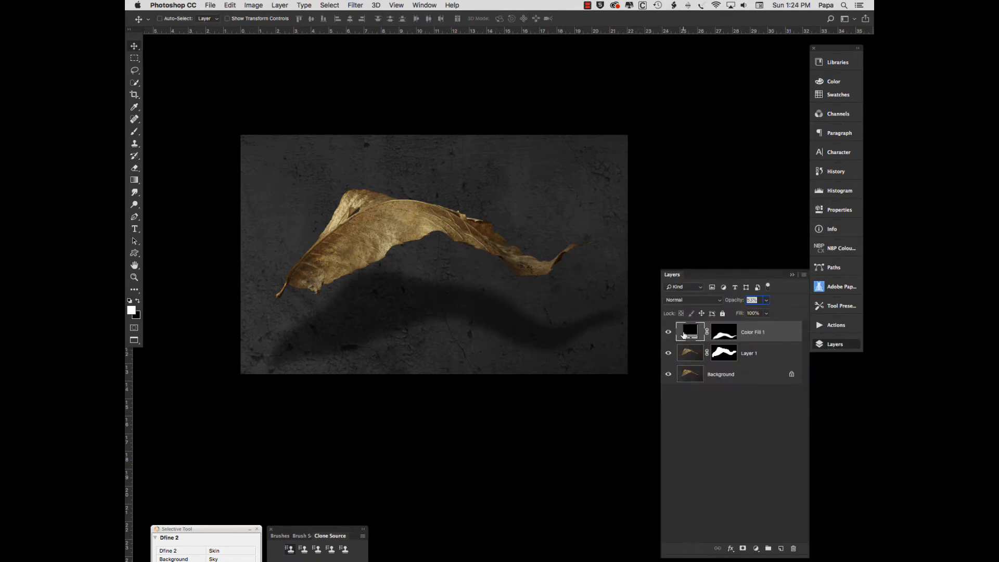
left_click_drag(465, 318, 465, 315)
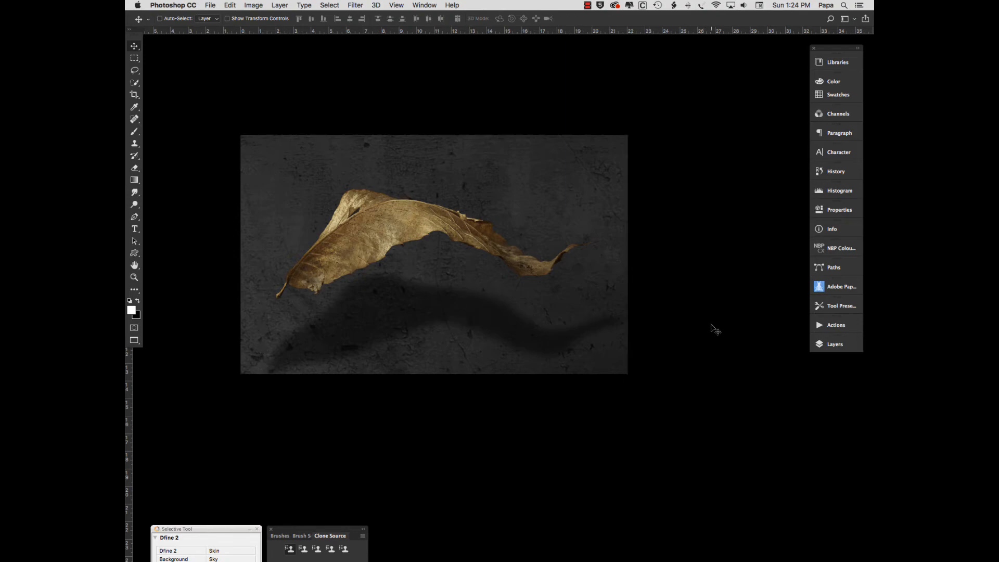
- Set Color Fill 1's opacity to 45% and brush black on its mask to soften the shadow's outer edges and ends
left_click(834, 344)
left_click(728, 334)
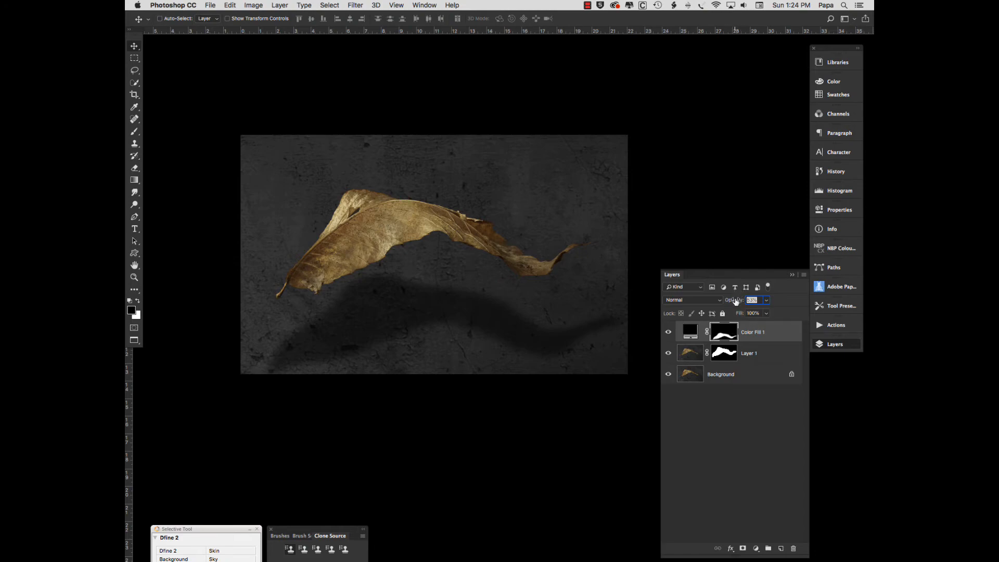
key("Return")
key("b")
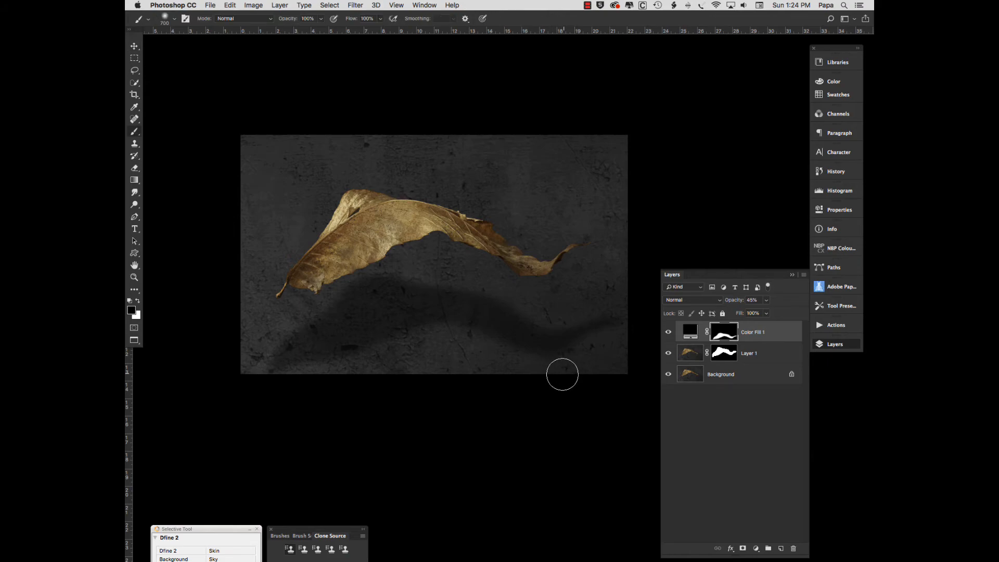
key("F7")
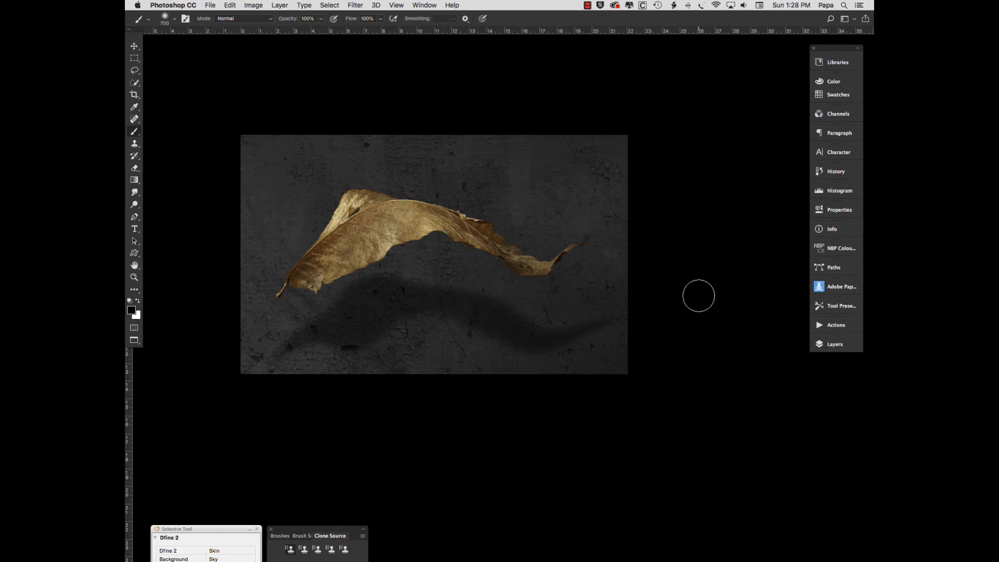
- Set the Color Fill 1 layer's opacity to 34% and compare the image with and without the shadow
left_click(829, 345)
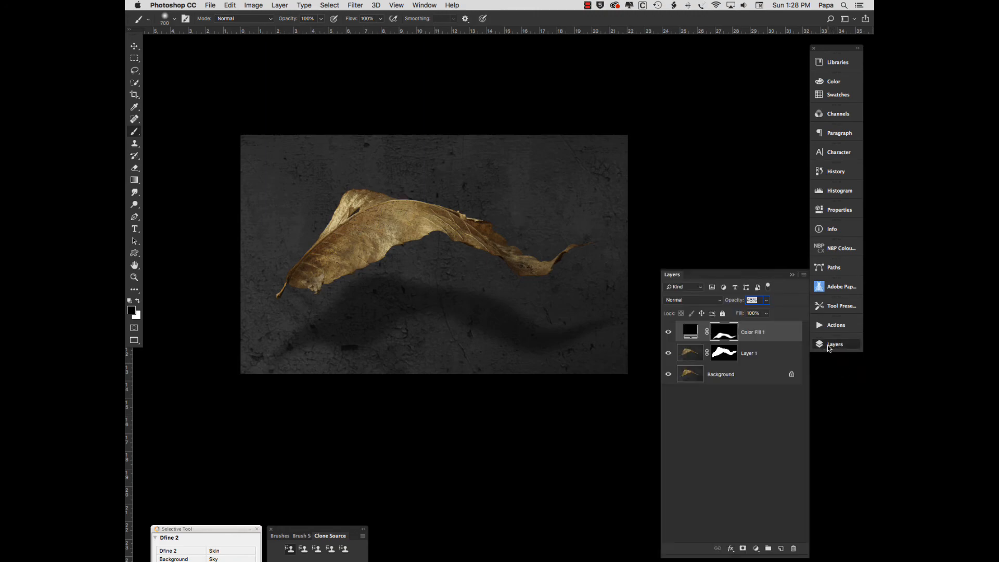
key("x")
left_click_drag(734, 301, 732, 300)
left_click(669, 333)
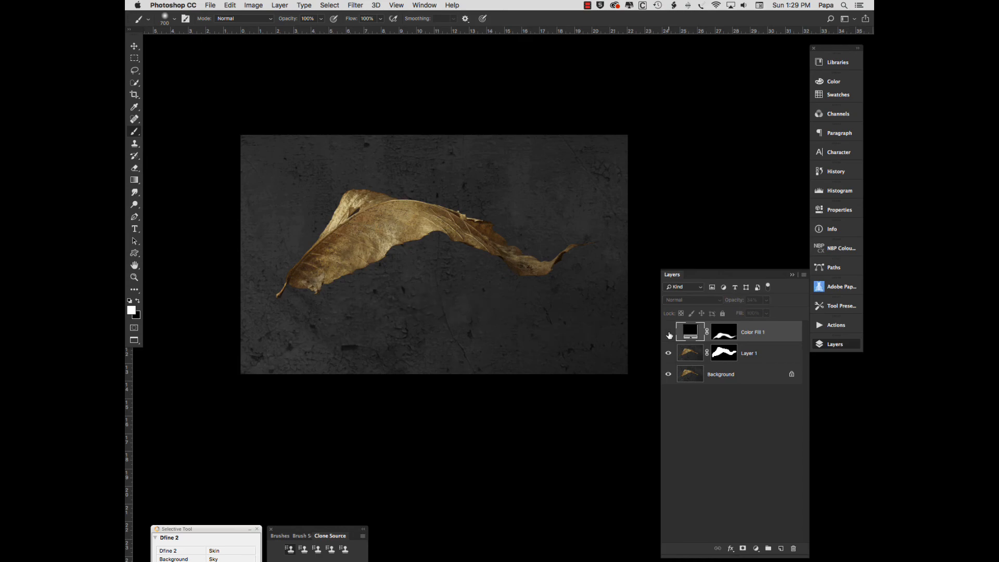
left_click(669, 333)
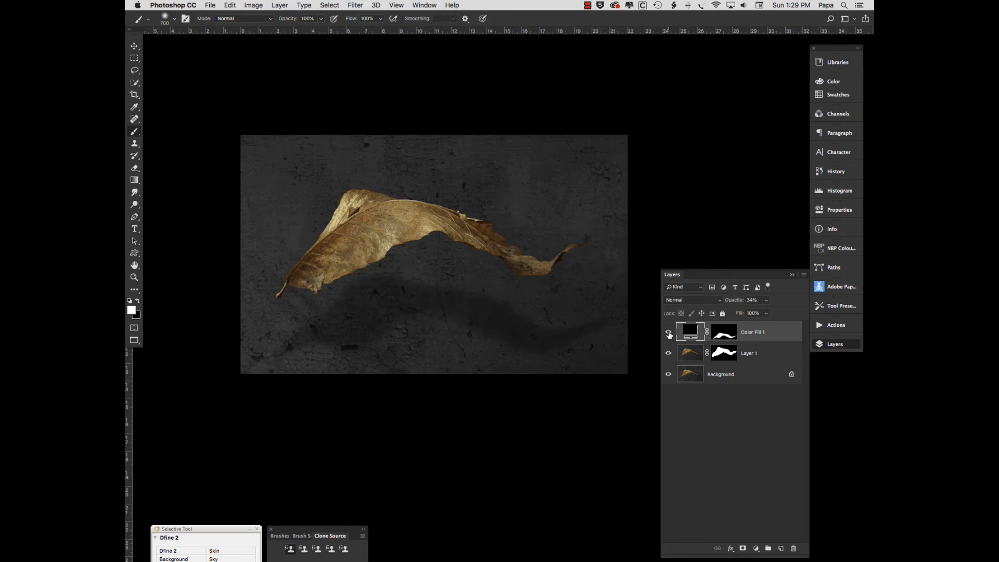
left_click(669, 333)
left_click(668, 333)
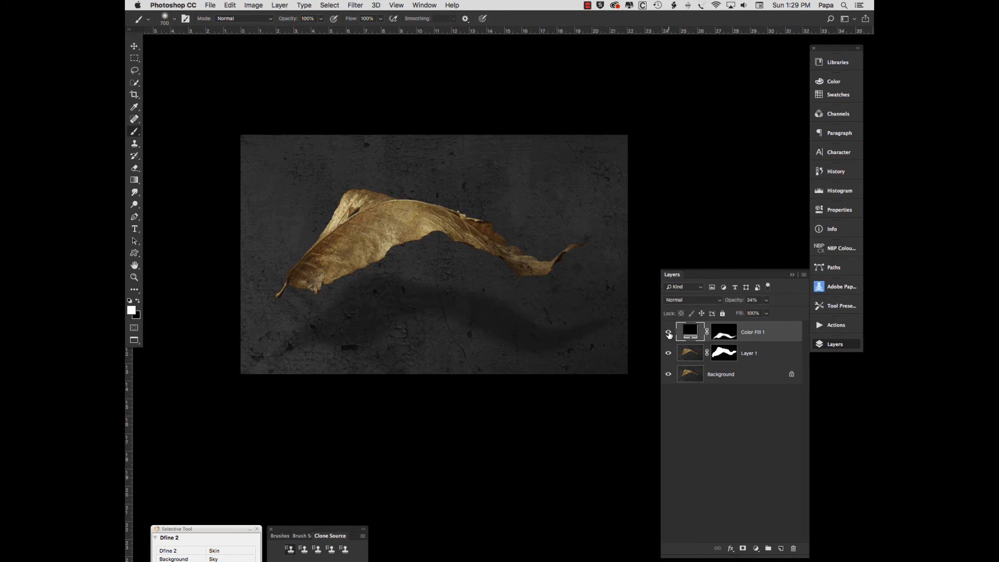